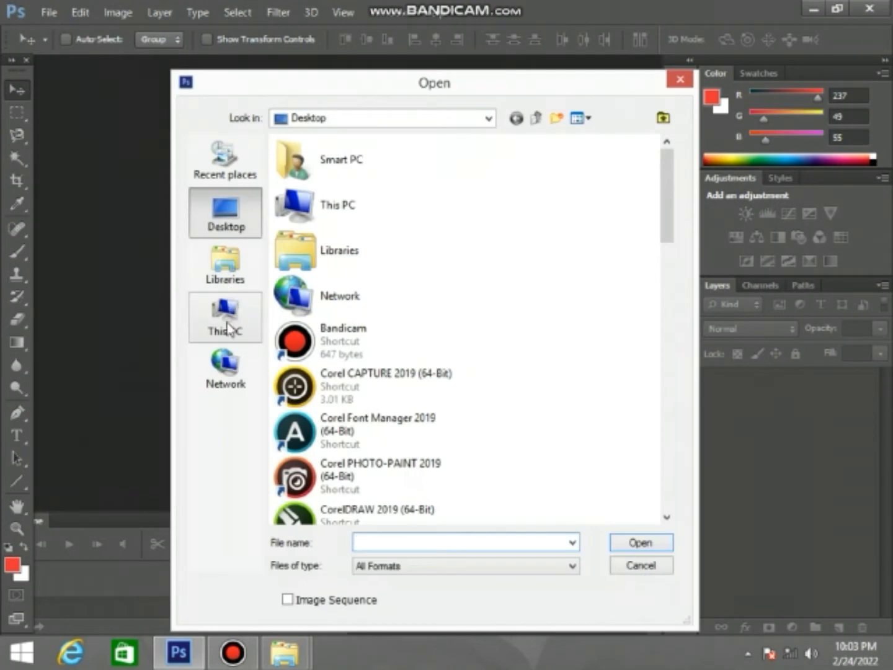
Open the JPEG image 02 from the Desktop and convert its locked Background into a regular layer
click(227, 328)
click(236, 275)
click(232, 228)
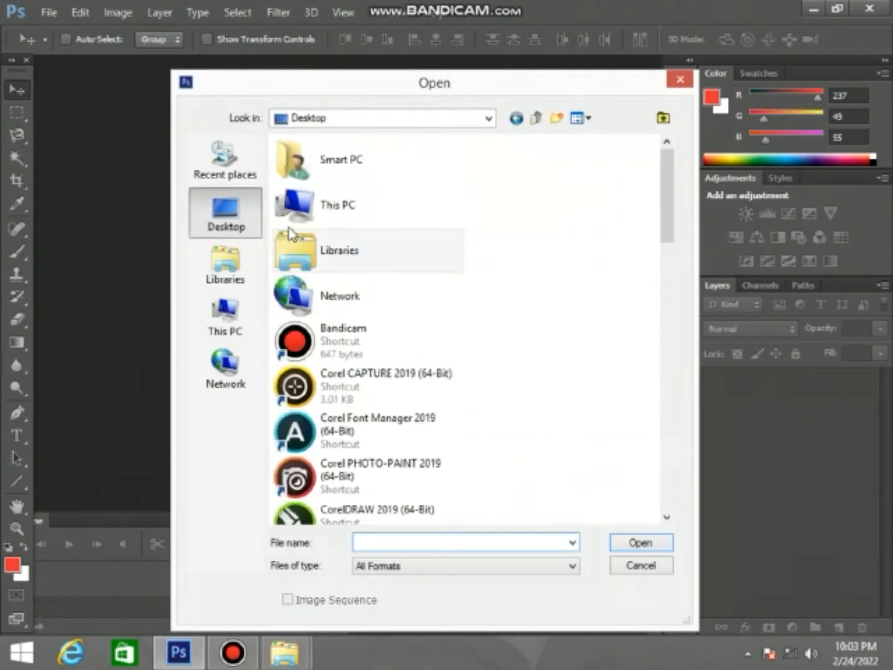
drag(667, 234, 673, 408)
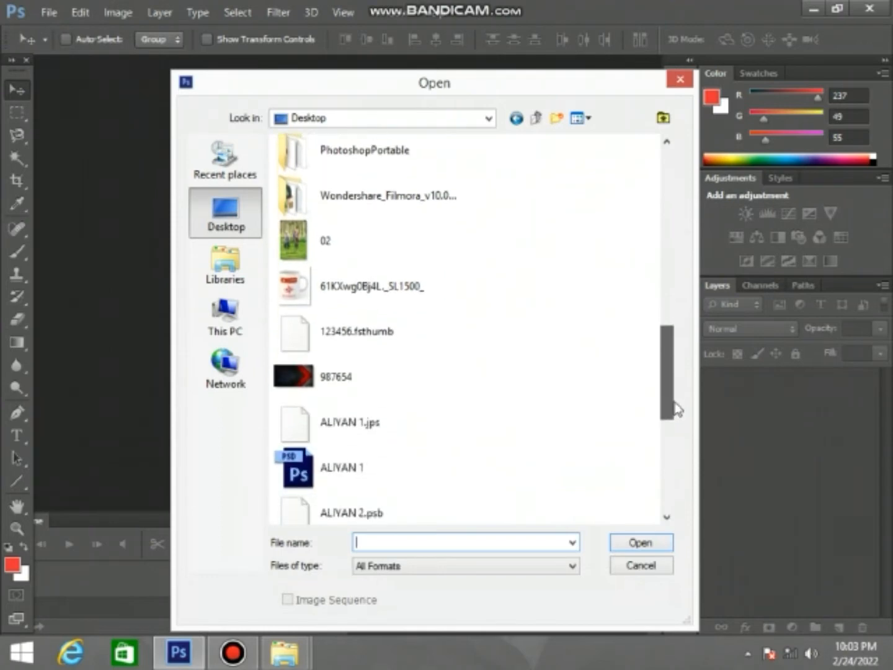
click(364, 250)
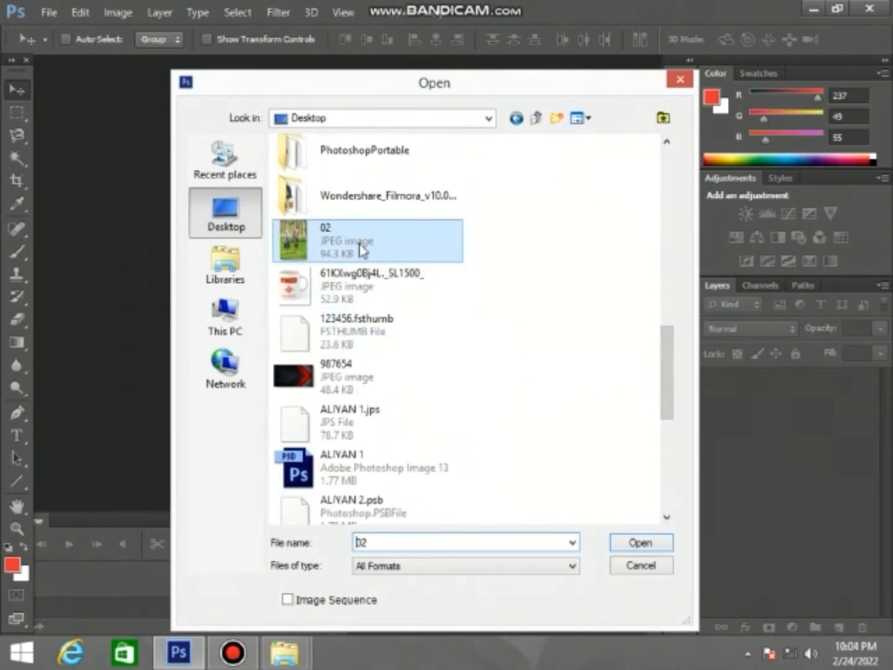
click(640, 544)
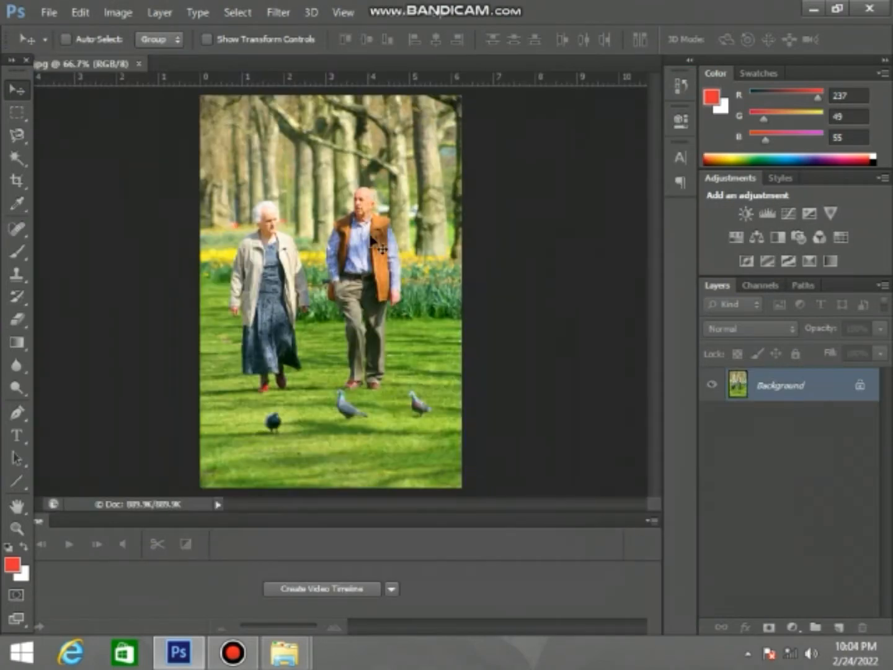
double_click(769, 388)
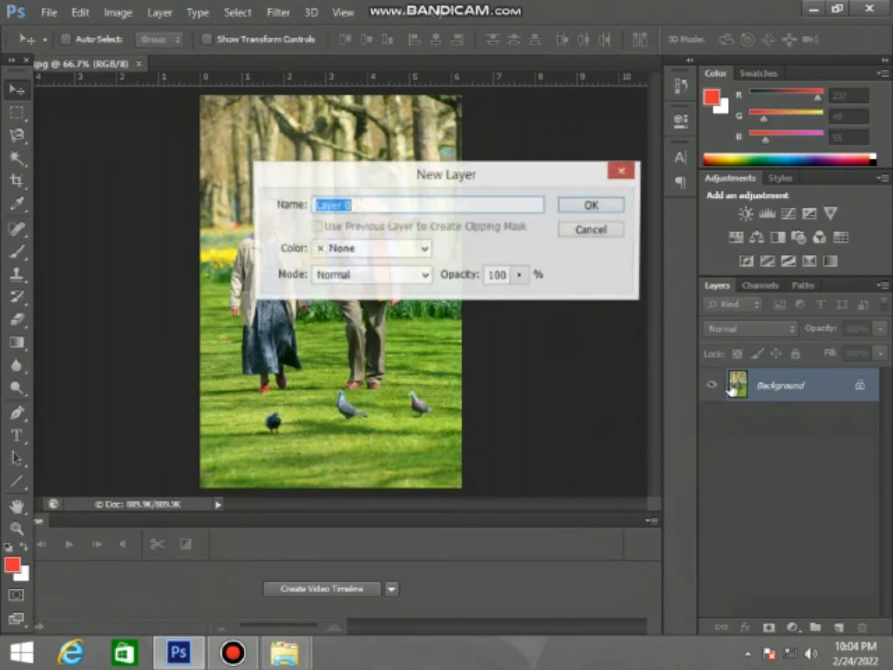
click(571, 207)
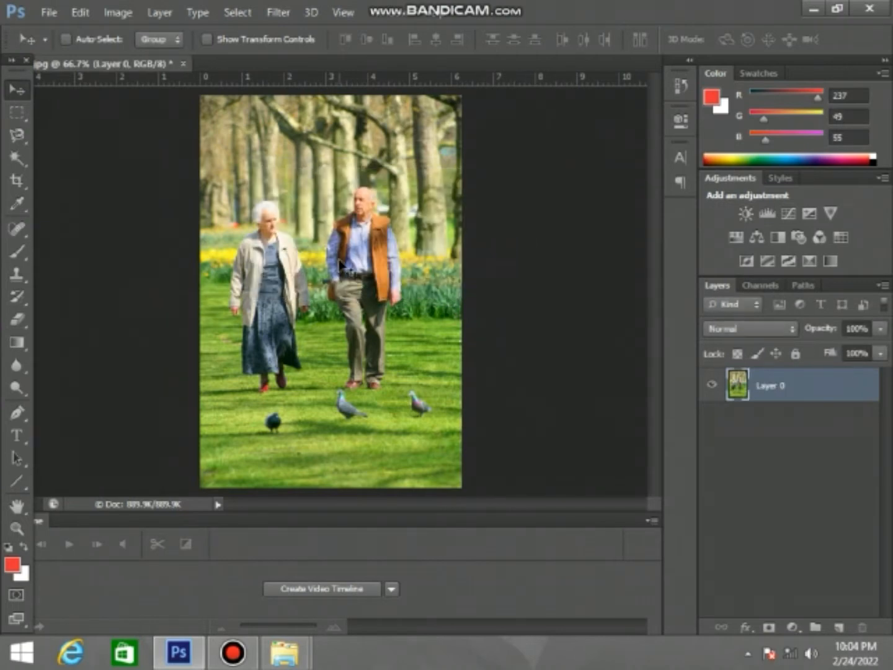
Select the woman from above her head down to her feet with a rectangular marquee
scroll(335, 270, up, 2)
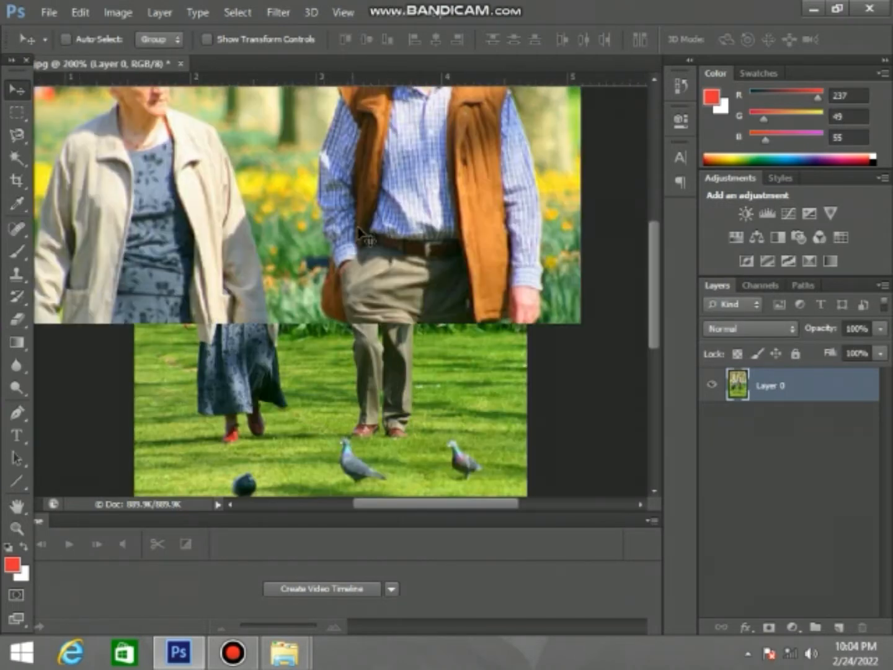
drag(378, 209, 527, 287)
drag(354, 362, 391, 144)
scroll(381, 211, down, 2)
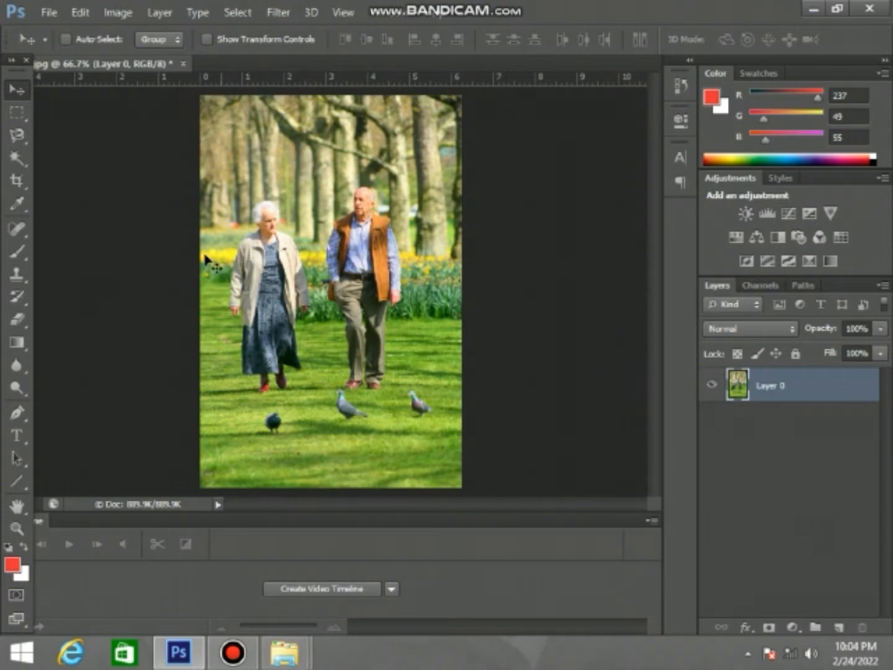
click(23, 112)
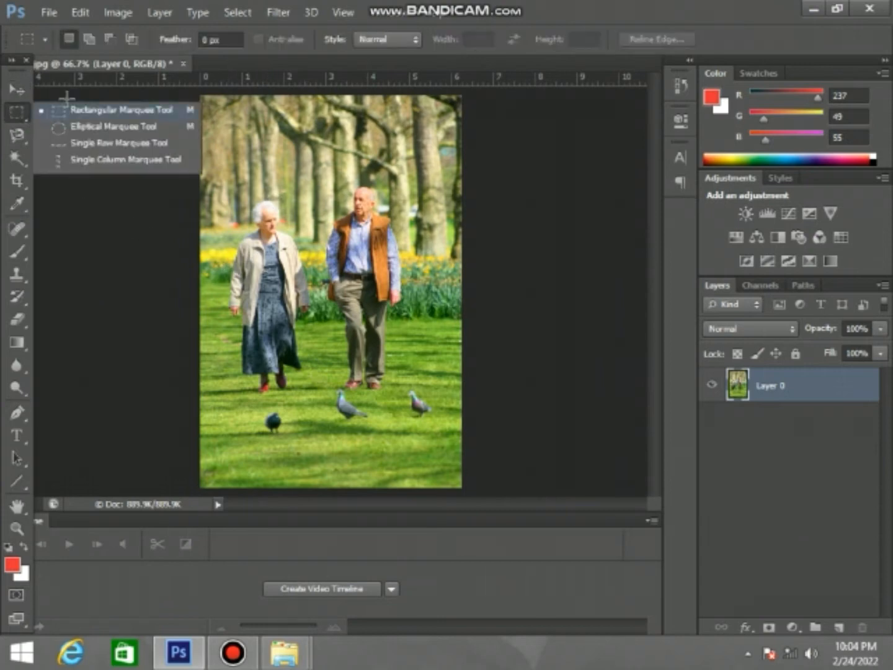
click(119, 109)
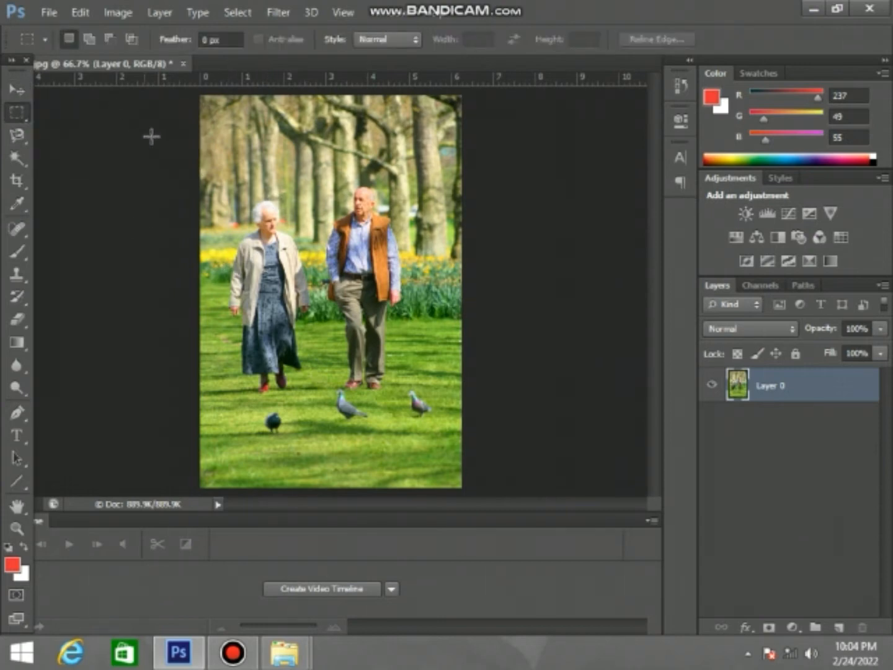
drag(227, 173, 315, 392)
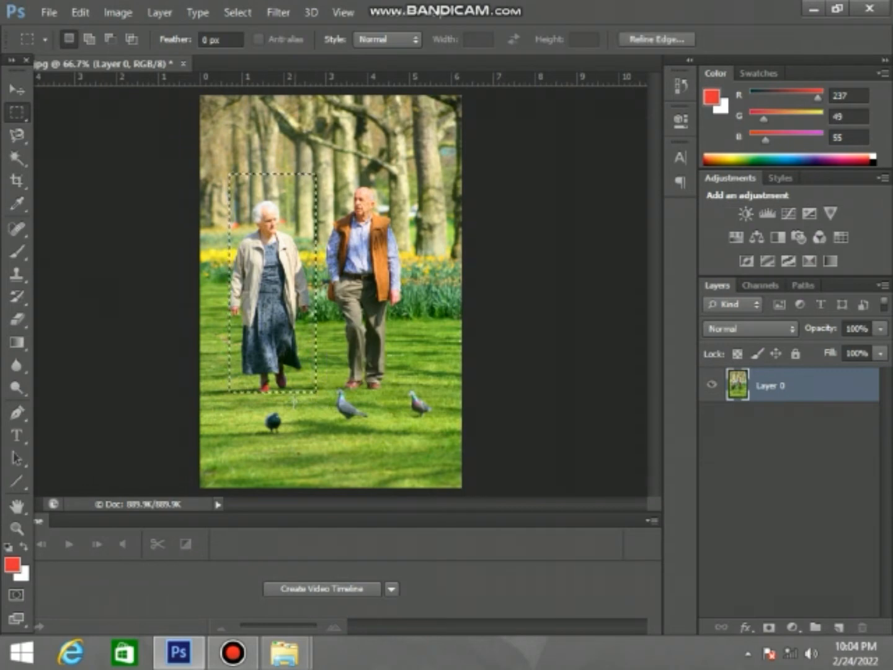
Fill the selection around the woman using Content-Aware contents, Normal mode and 100% opacity
click(42, 17)
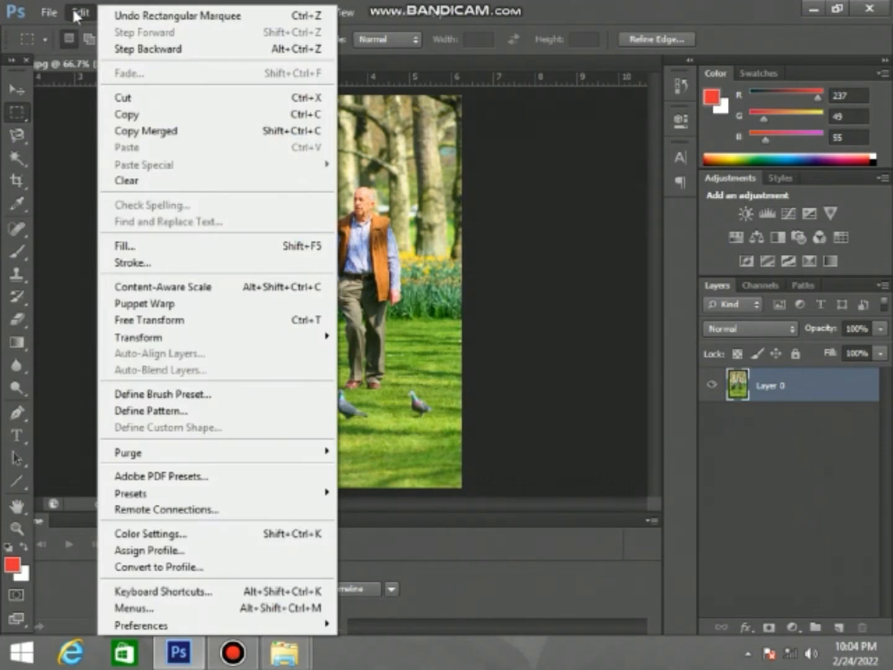
click(73, 8)
click(73, 8)
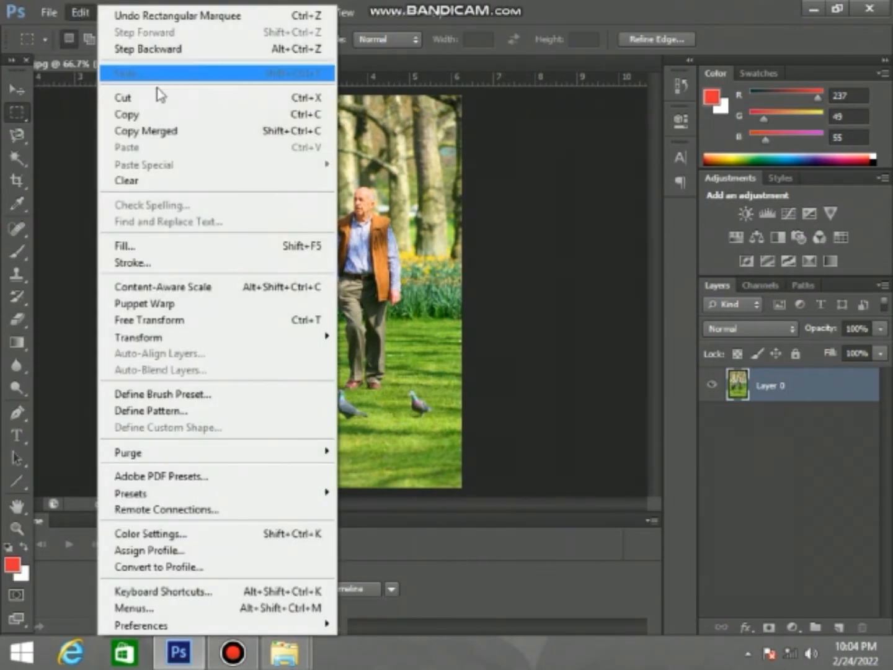
click(165, 248)
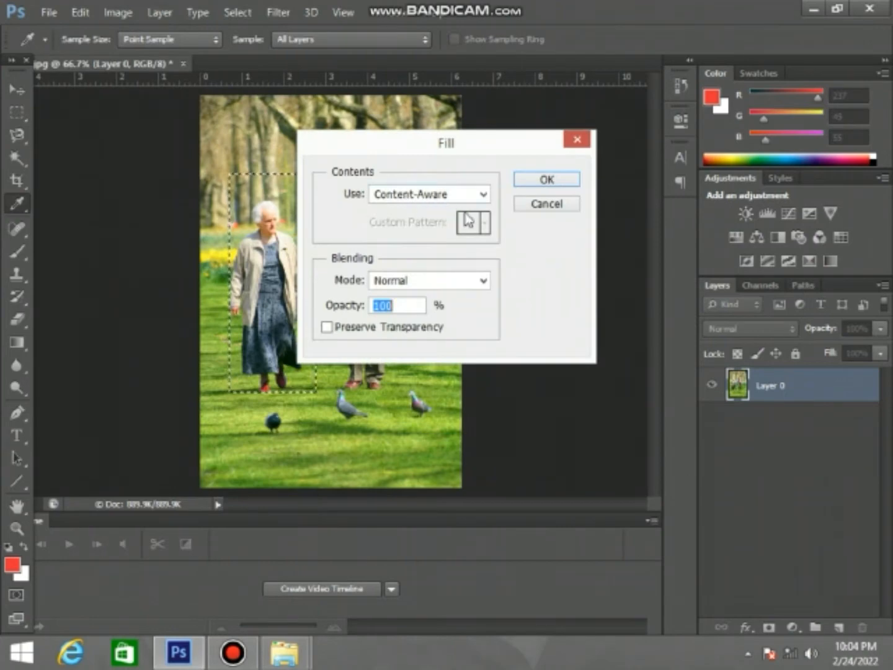
click(478, 198)
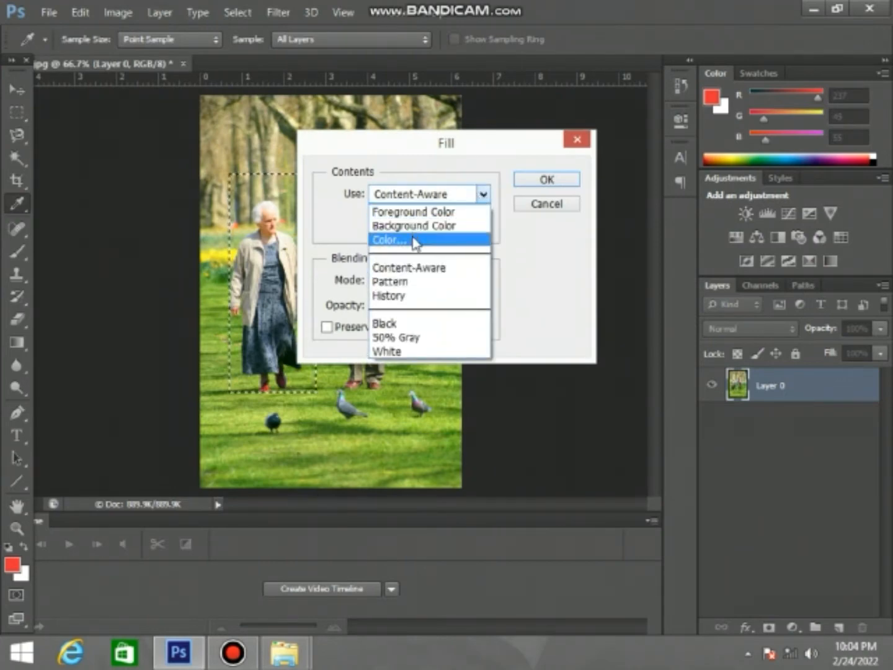
click(425, 275)
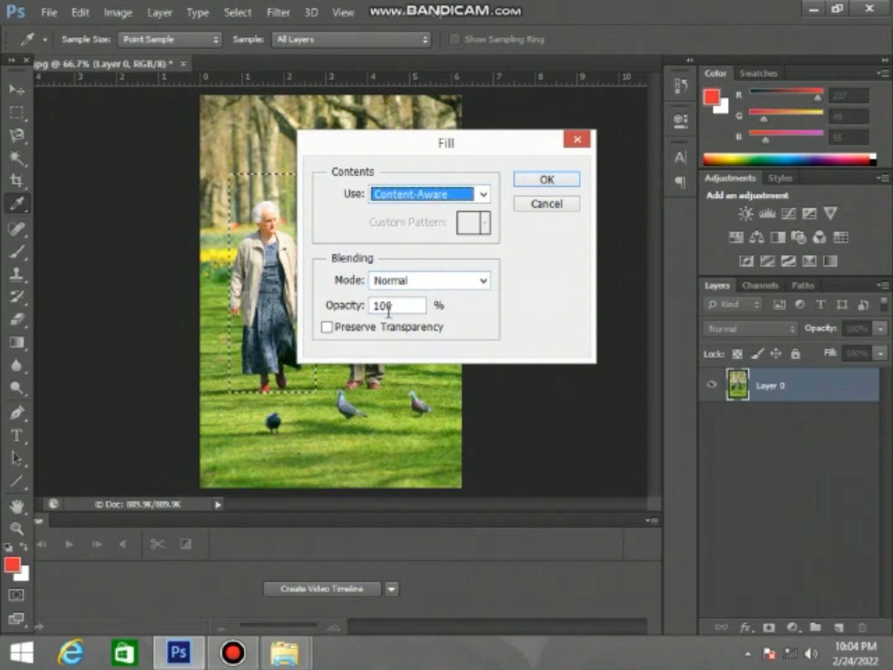
click(529, 181)
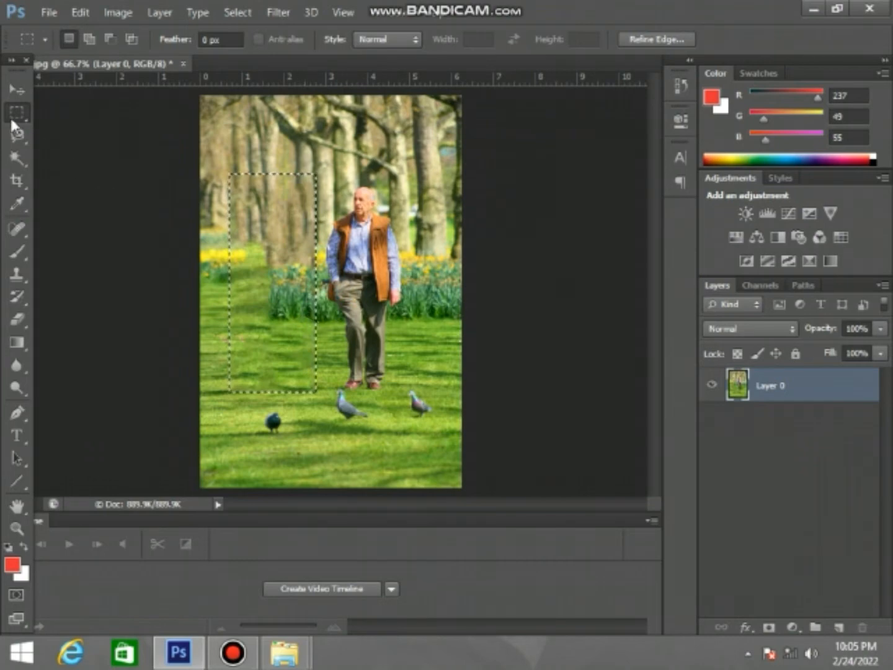
Clear the selection and examine the filled flower bed and grass for retouching flaws
click(18, 91)
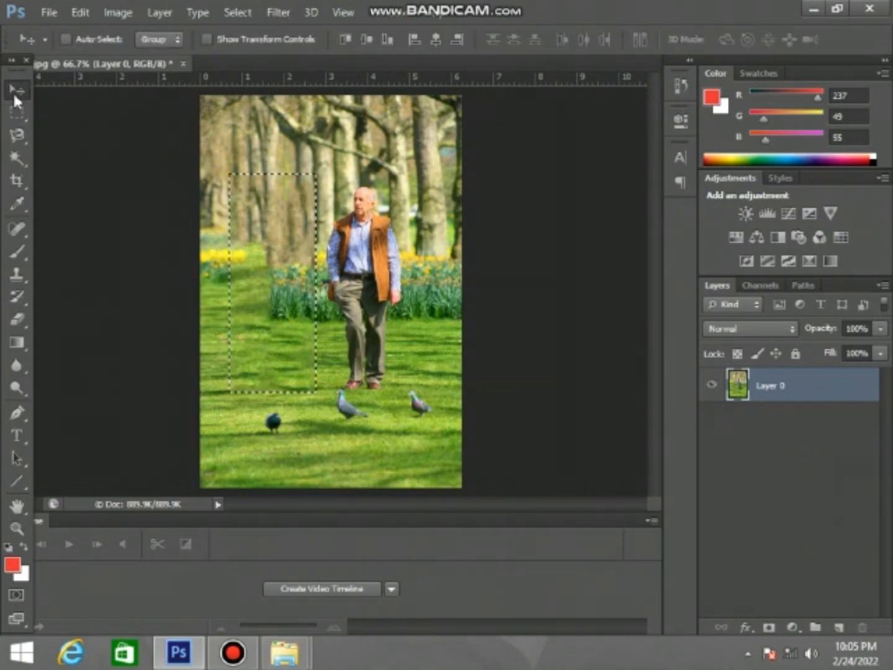
click(235, 12)
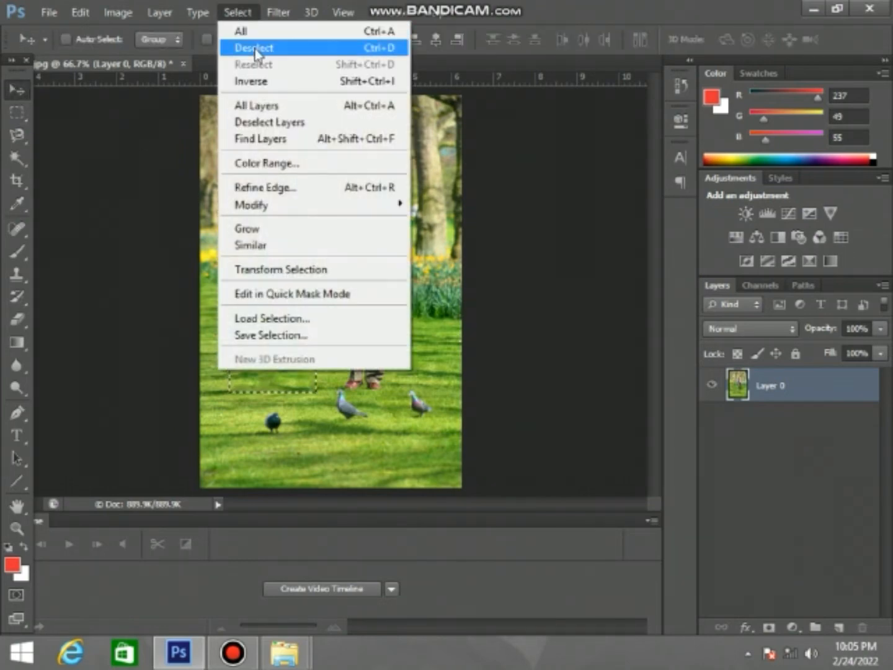
click(296, 50)
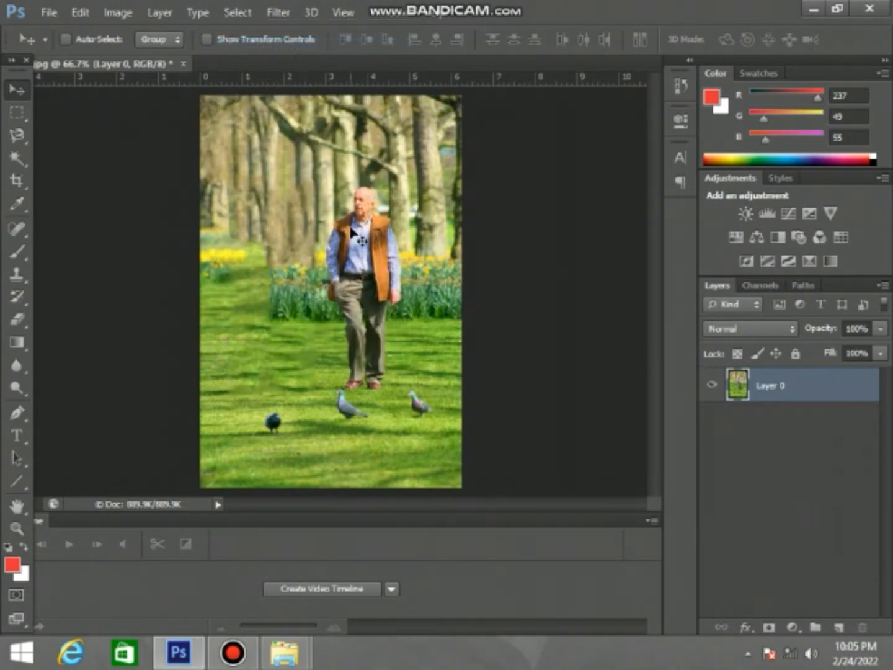
key(ctrl+plus)
key(ctrl+plus)
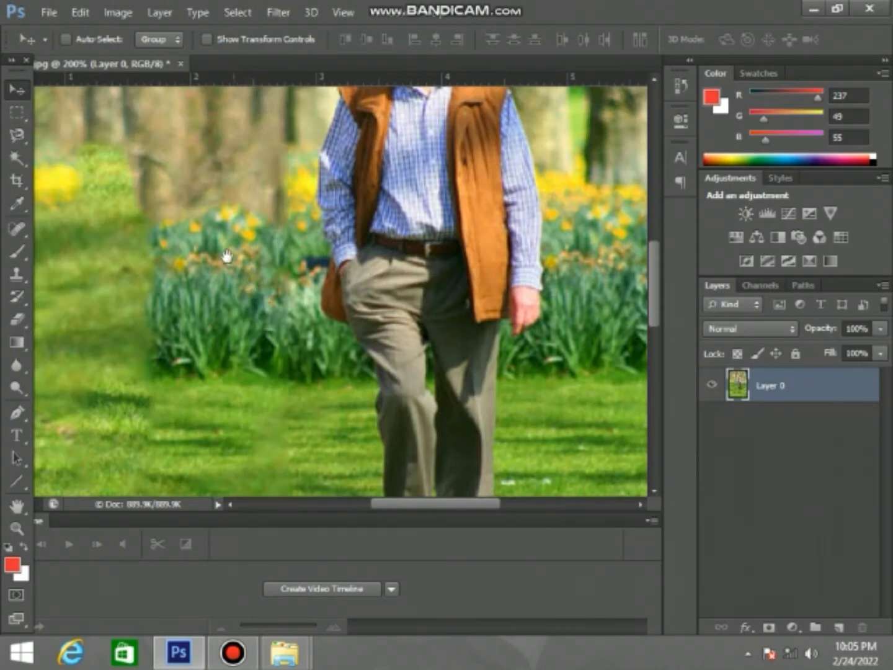
mouse_move(226, 255)
mouse_down()
mouse_move(361, 354)
mouse_move(393, 425)
mouse_move(375, 100)
mouse_up()
mouse_move(354, 390)
mouse_down()
mouse_move(371, 205)
mouse_move(365, 149)
mouse_up()
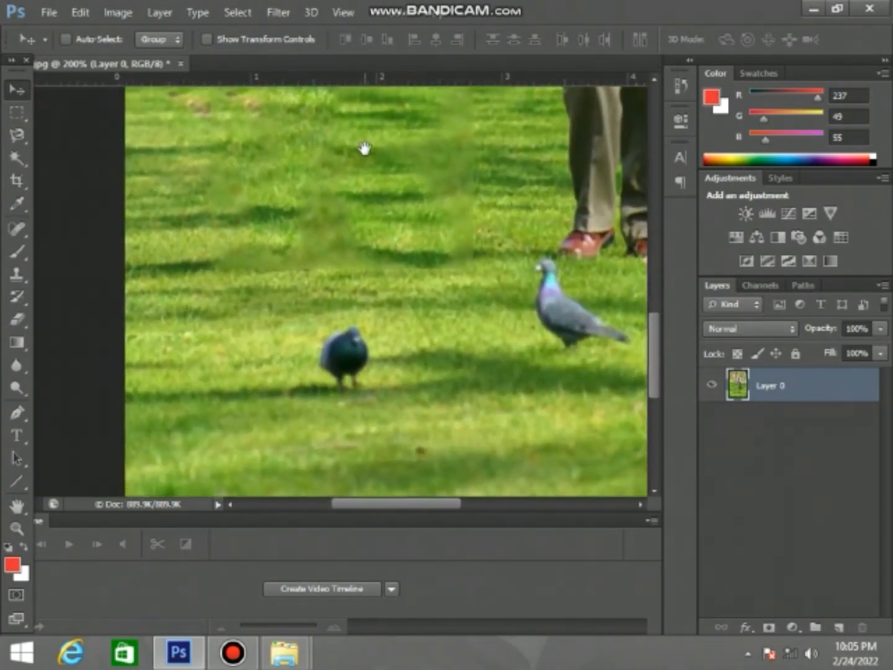
key(ctrl+minus)
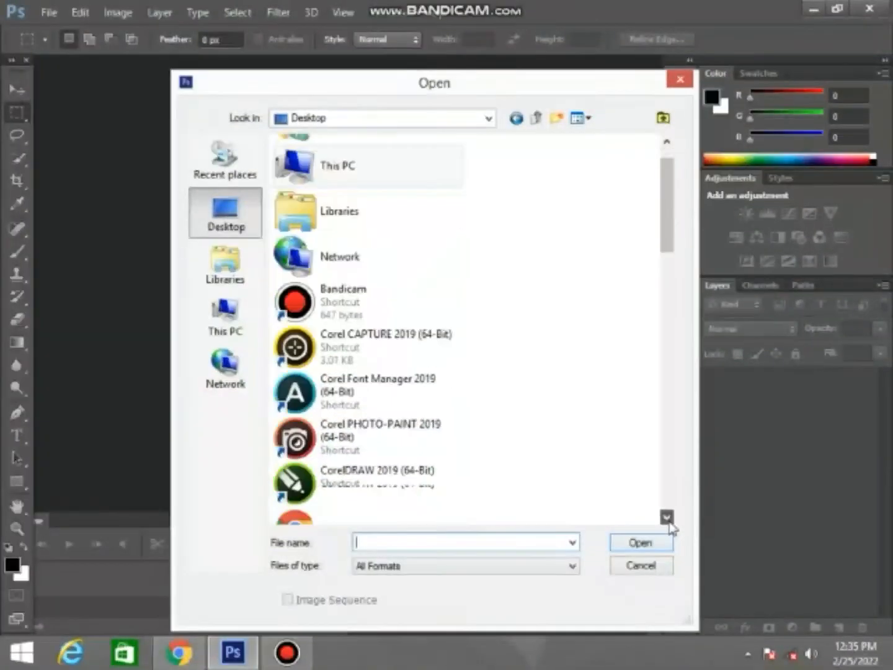
Reopen the original JPEG image 02 from the Desktop and turn its Background into an editable layer
scroll(669, 521, down, 10)
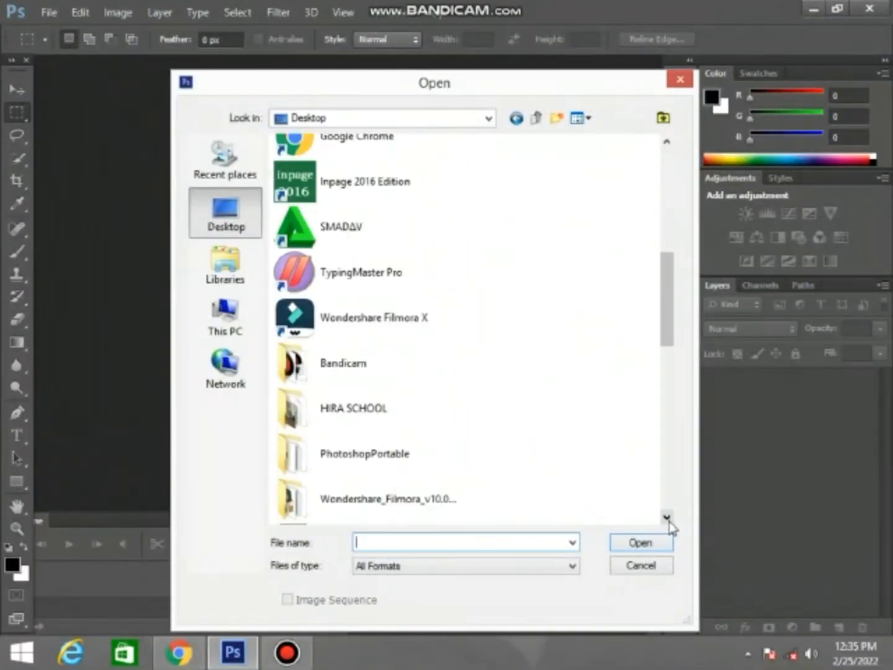
click(436, 465)
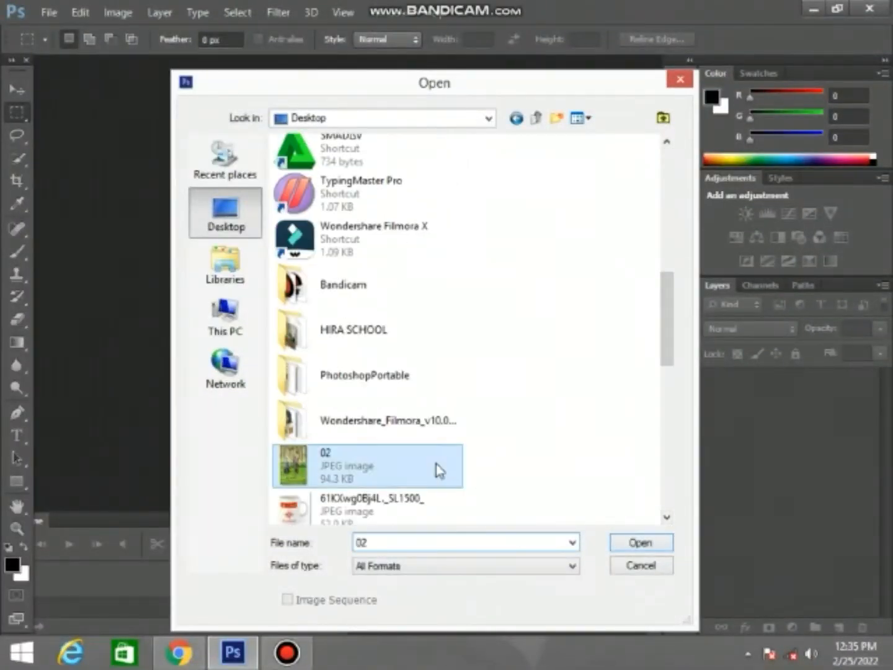
click(639, 544)
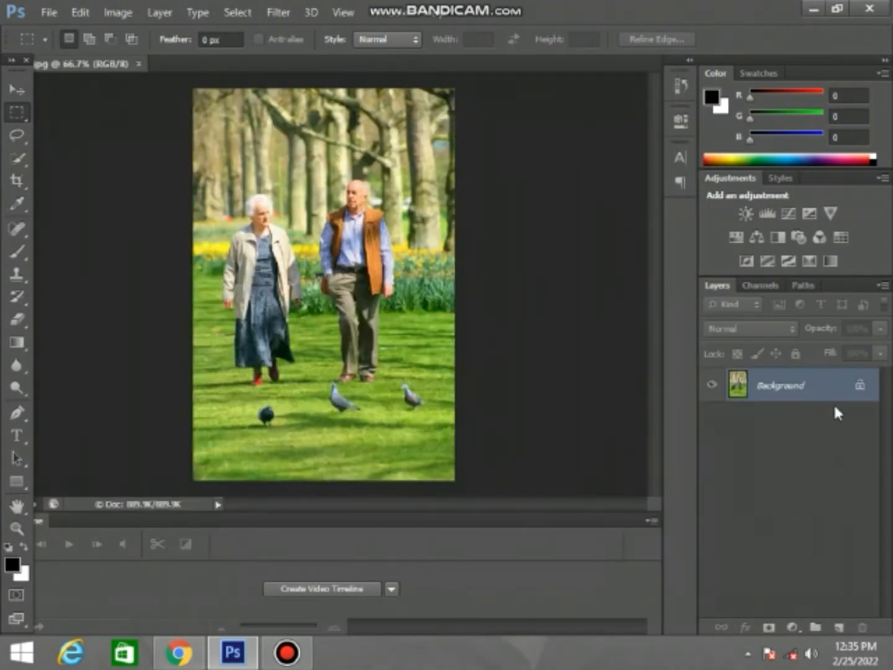
double_click(824, 397)
click(594, 204)
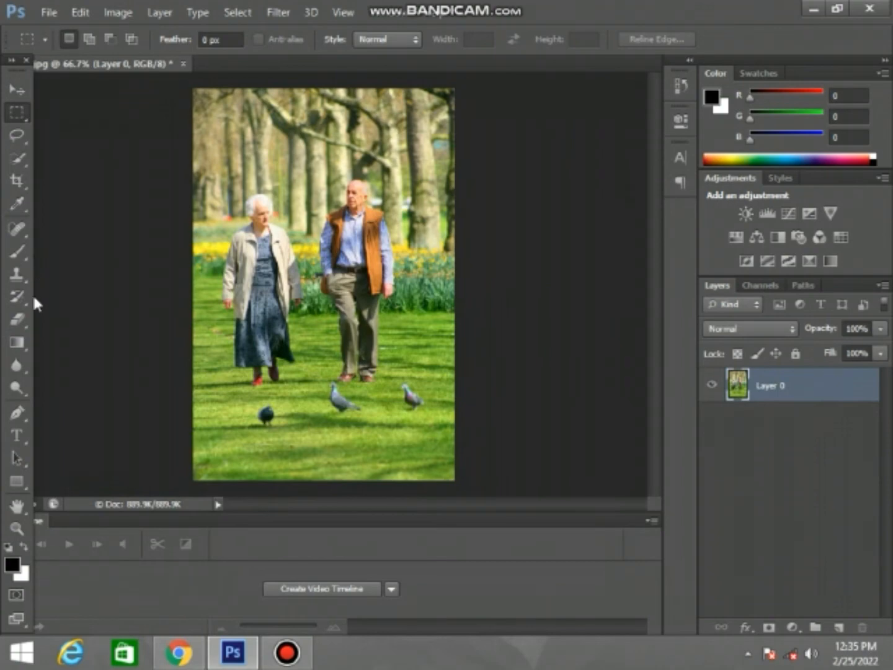
Cover the woman's head and upper body with the Clone Stamp Tool, sampling nearby background and enlarging the brush to 90
click(11, 275)
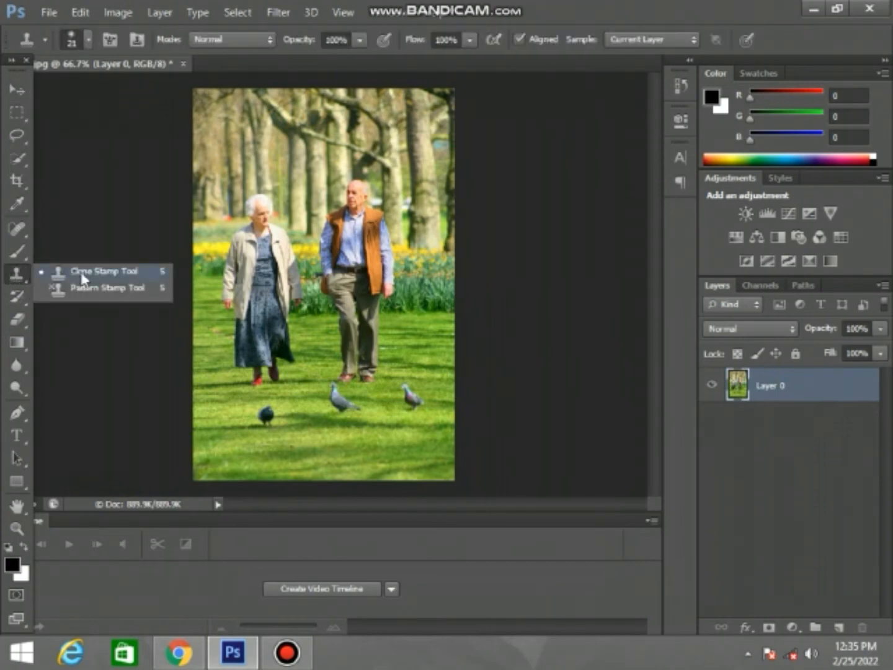
click(82, 277)
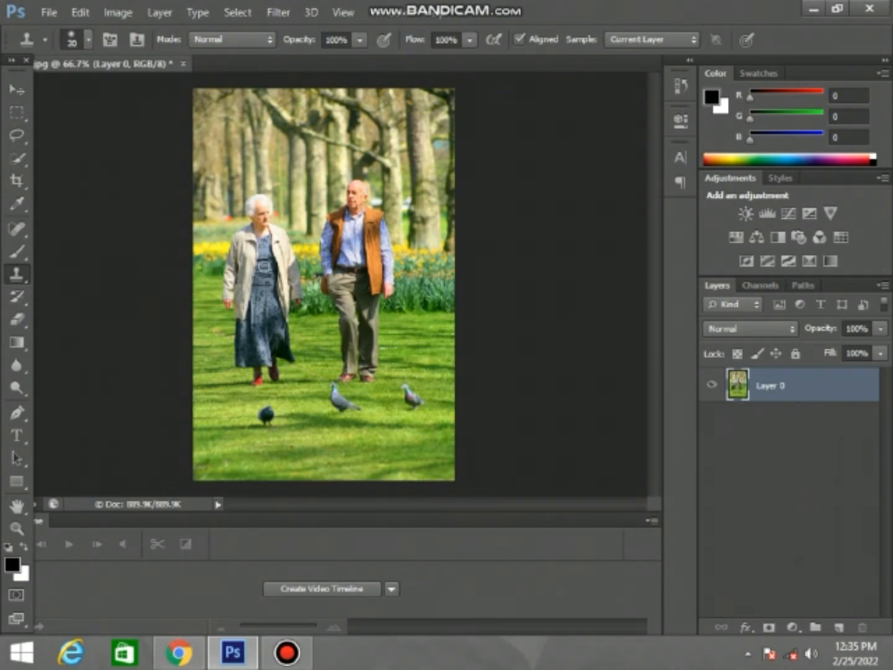
drag(264, 267, 268, 274)
key(bracketleft)
key(bracketleft)
alt+click(292, 192)
mouse_move(257, 196)
mouse_down()
mouse_move(244, 199)
mouse_move(261, 219)
mouse_move(239, 234)
mouse_move(257, 261)
mouse_move(305, 282)
mouse_move(292, 296)
mouse_move(211, 282)
mouse_move(202, 251)
mouse_move(211, 260)
mouse_move(295, 260)
mouse_move(289, 244)
mouse_move(295, 255)
mouse_move(221, 249)
mouse_move(270, 236)
mouse_up()
key(bracketright)
key(bracketright)
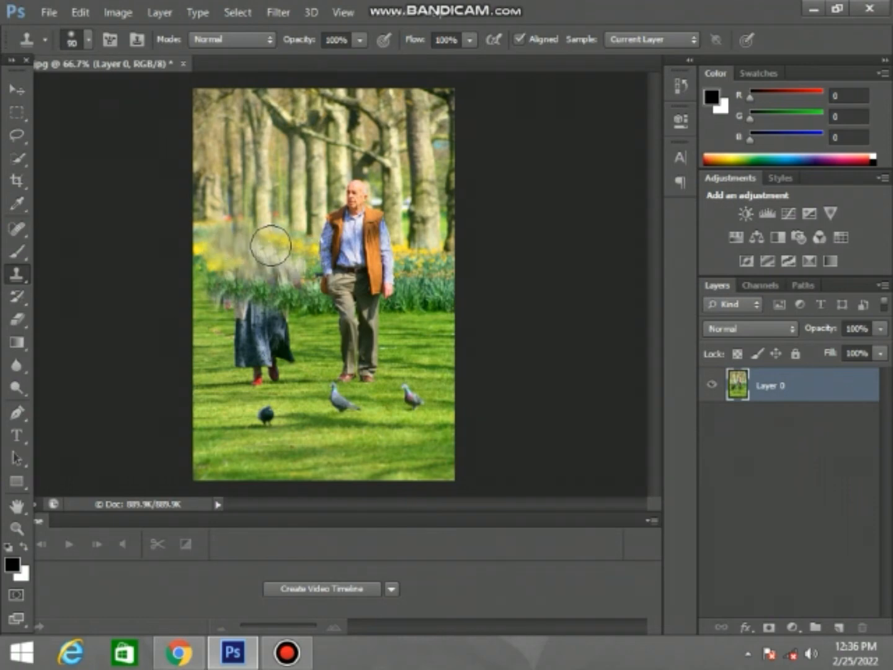
Clone yellow flowers from the left edge of the photo over the smeared patch beneath the trees
alt+click(207, 255)
mouse_move(233, 250)
mouse_down()
mouse_move(277, 250)
mouse_move(235, 226)
mouse_up()
alt+click(268, 204)
Clone nearby grass over the woman's skirt hem, legs and feet
alt+click(210, 332)
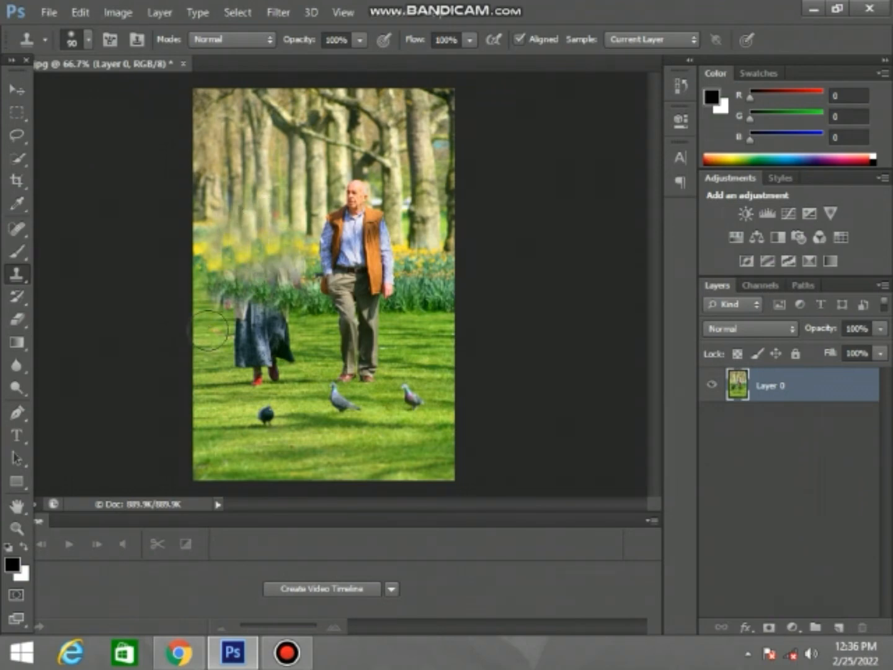
drag(225, 320, 273, 316)
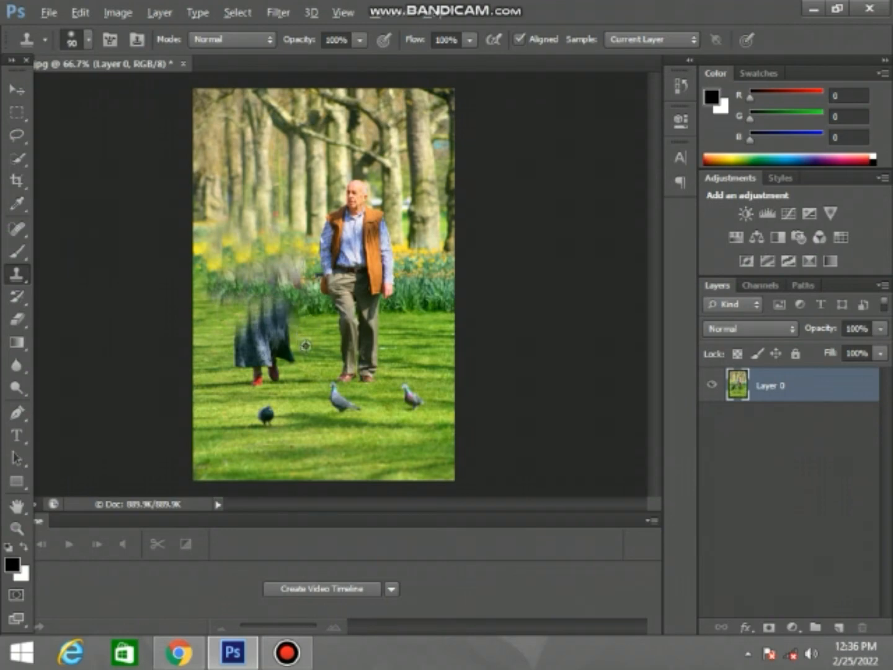
alt+click(308, 370)
drag(273, 374, 223, 372)
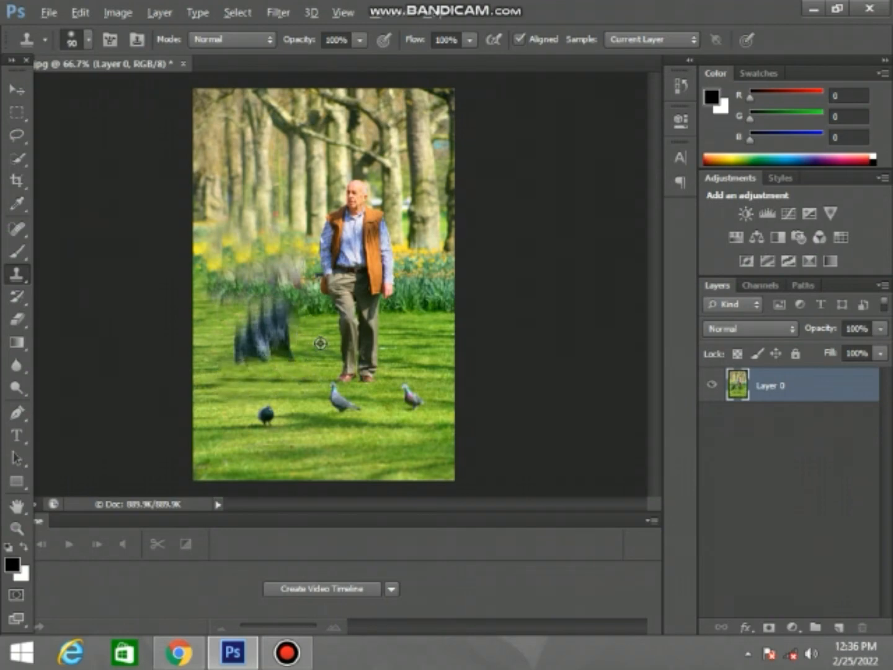
alt+click(313, 354)
drag(295, 364, 226, 356)
Clone more grass over the remaining dark skirt patches and the blurred area up to the man's side
alt+click(303, 338)
mouse_move(292, 335)
mouse_down()
mouse_move(265, 331)
mouse_move(215, 316)
mouse_move(281, 334)
mouse_move(201, 308)
mouse_move(289, 331)
mouse_up()
alt+click(201, 308)
alt+click(217, 393)
mouse_move(241, 360)
mouse_down()
mouse_move(213, 316)
mouse_move(217, 339)
mouse_move(253, 354)
mouse_move(251, 336)
mouse_up()
alt+click(237, 397)
mouse_move(286, 376)
mouse_down()
mouse_move(279, 298)
mouse_move(251, 299)
mouse_move(267, 323)
mouse_move(303, 323)
mouse_move(285, 279)
mouse_move(295, 255)
mouse_move(310, 296)
mouse_up()
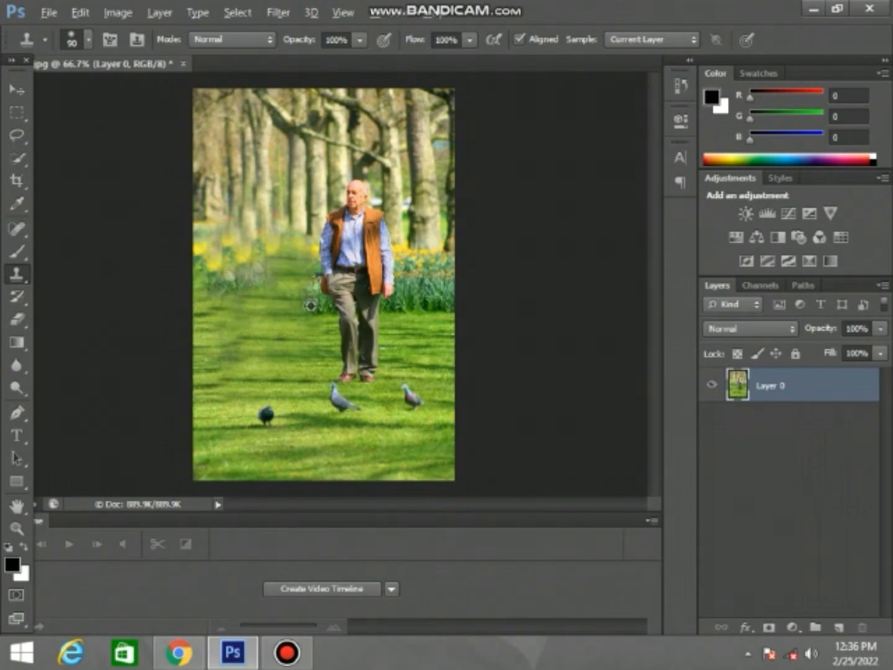
Clone the green foliage beside the man over the blurred strip between the flowers and the grass on his other side
alt+click(312, 305)
mouse_move(232, 271)
mouse_down()
mouse_move(291, 293)
mouse_move(267, 276)
mouse_move(291, 268)
mouse_move(278, 287)
mouse_move(226, 304)
mouse_move(300, 271)
mouse_up()
alt+click(420, 295)
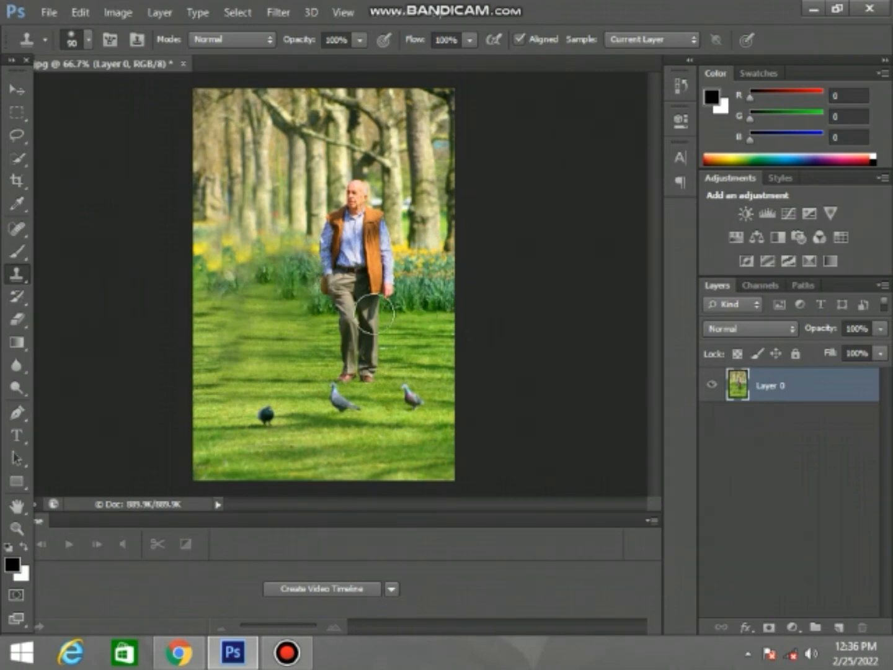
alt+click(425, 299)
drag(318, 310, 321, 302)
key(ctrl+z)
alt+click(416, 305)
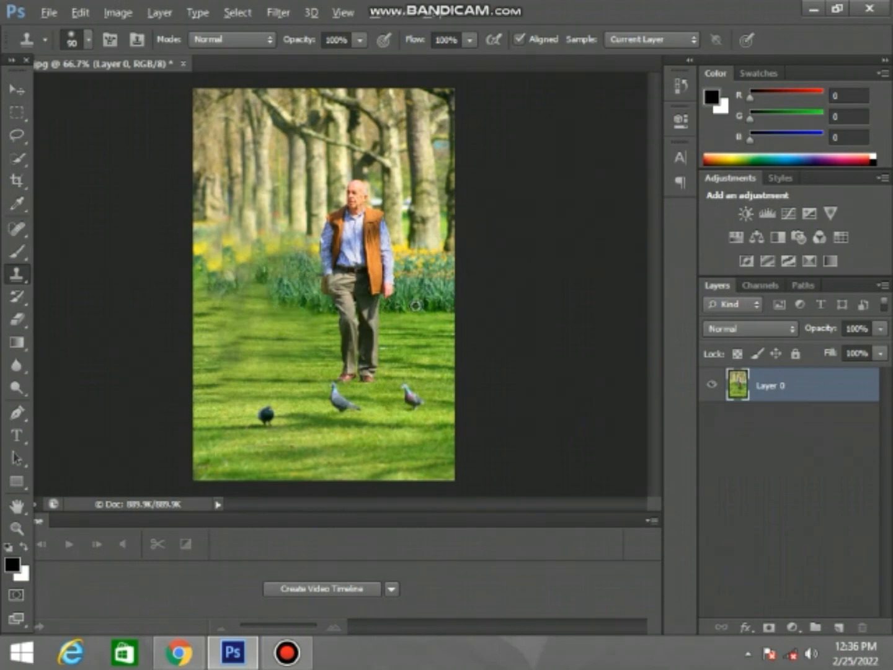
click(261, 287)
Extend the cloned green foliage along the flower bed to the photo's left edge
alt+click(425, 299)
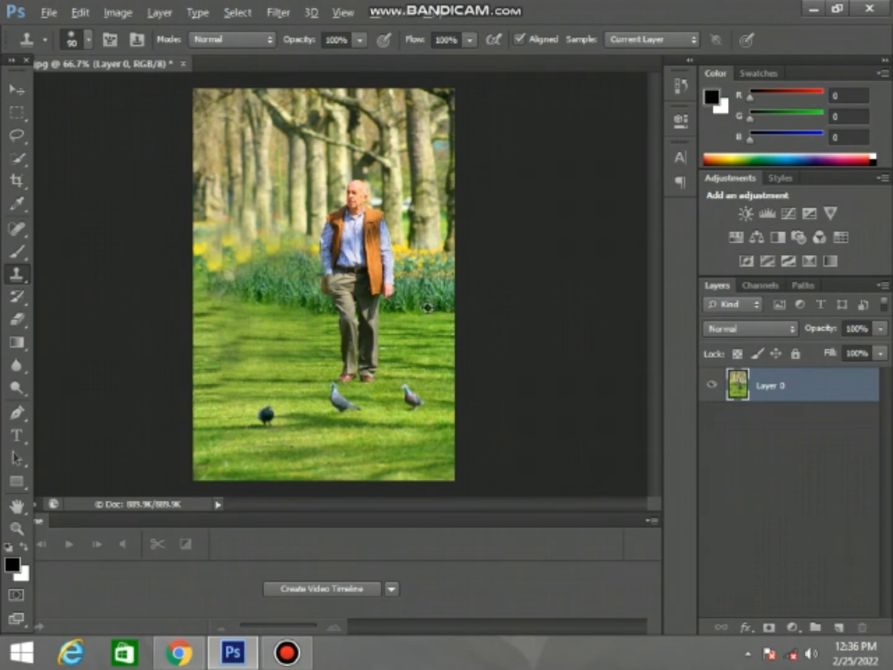
alt+click(427, 304)
mouse_move(263, 300)
mouse_down()
mouse_move(228, 282)
mouse_move(250, 312)
mouse_move(200, 271)
mouse_up()
alt+click(427, 294)
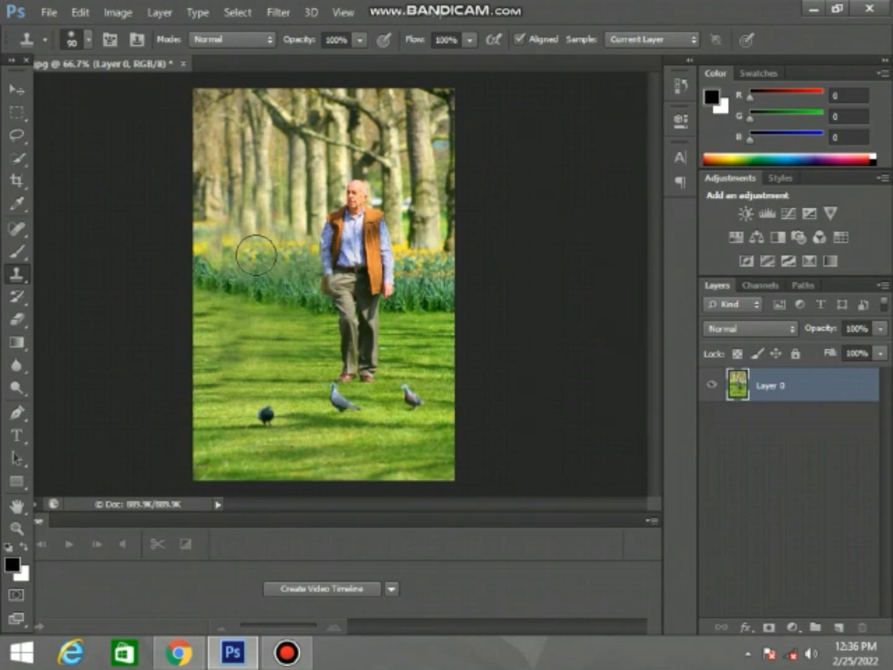
Clone the yellow flowers beside the man over the smeared upper part of the flower bed beneath the trees
alt+click(412, 262)
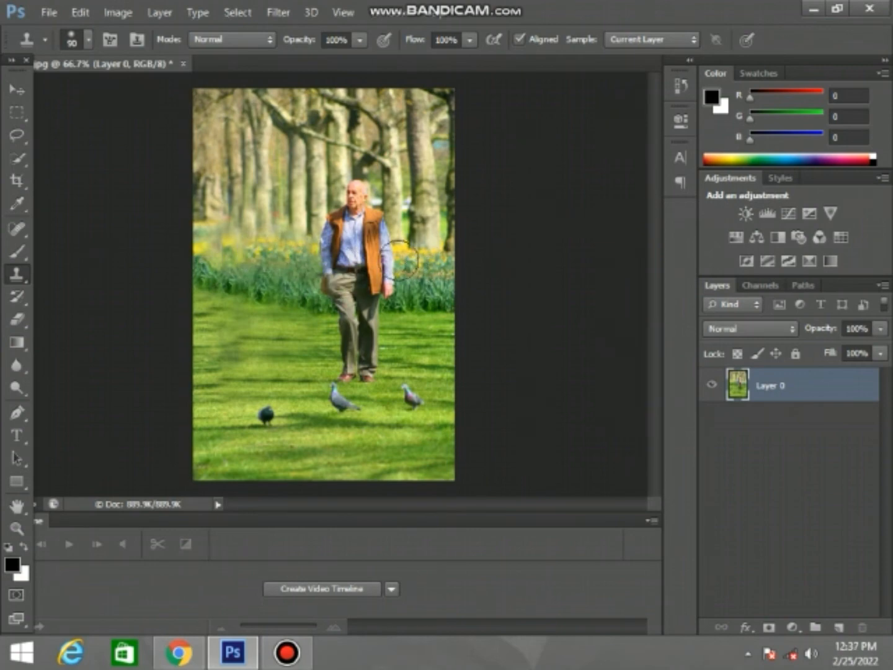
drag(279, 266, 231, 260)
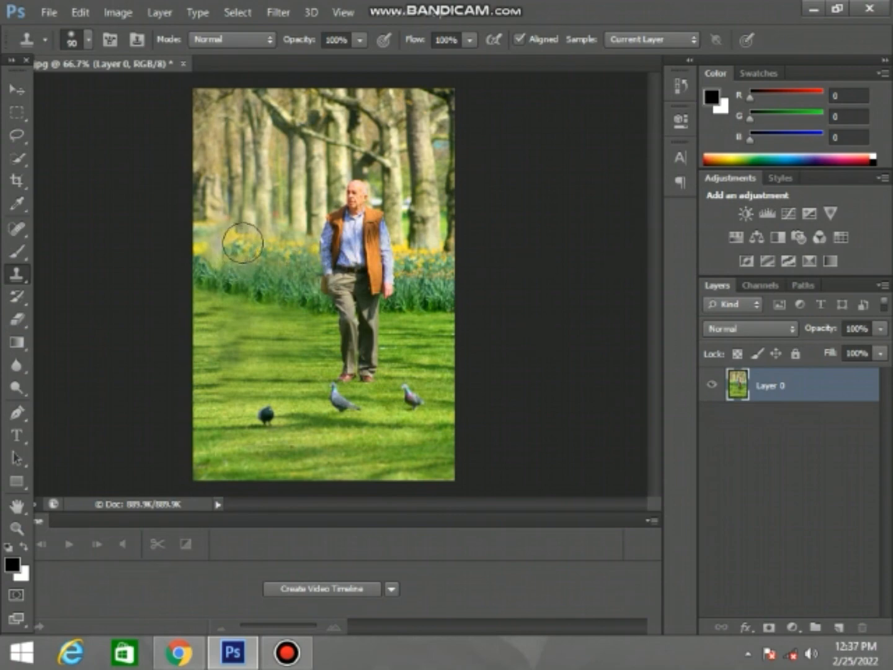
alt+click(415, 267)
mouse_move(249, 242)
mouse_down()
mouse_move(208, 237)
mouse_move(215, 243)
mouse_up()
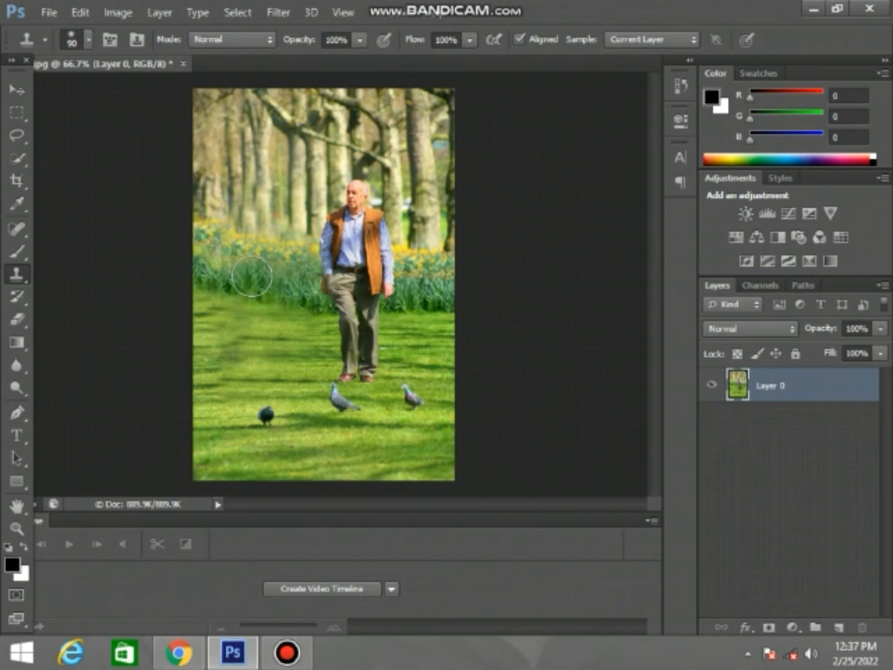
Clone more foliage over the remaining smeared part of the flower bed at the photo's left edge
alt+click(420, 297)
mouse_move(213, 273)
mouse_down()
mouse_move(225, 252)
mouse_move(196, 262)
mouse_up()
alt+click(406, 292)
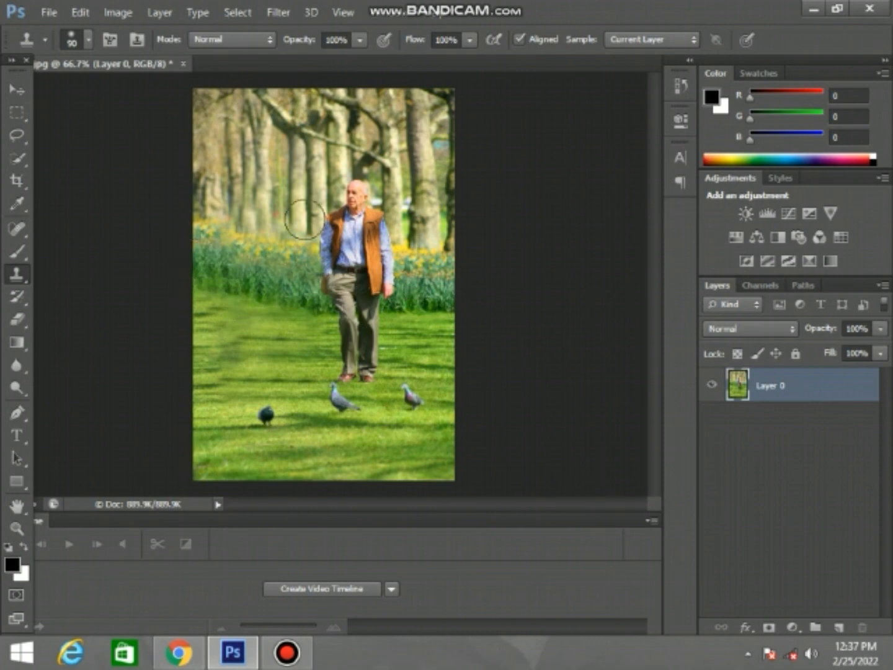
Reduce the clone brush to 45 and clone nearby tree bark over the blurred trunk bases above the flowers
key(bracketleft)
key(bracketleft)
key(ctrl+plus)
drag(233, 159, 316, 239)
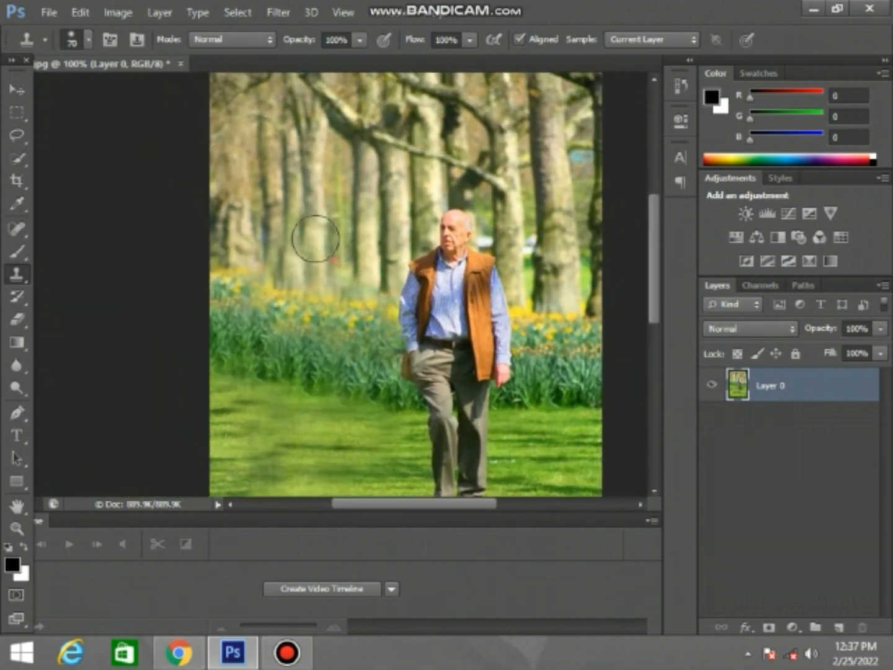
key(bracketleft)
key(bracketleft)
key(bracketleft)
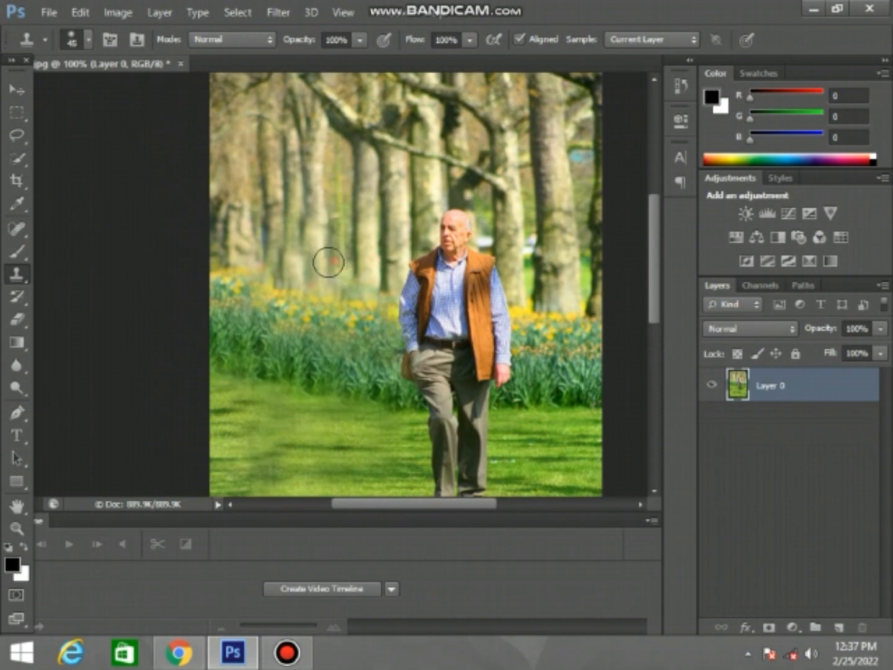
alt+click(364, 260)
click(373, 264)
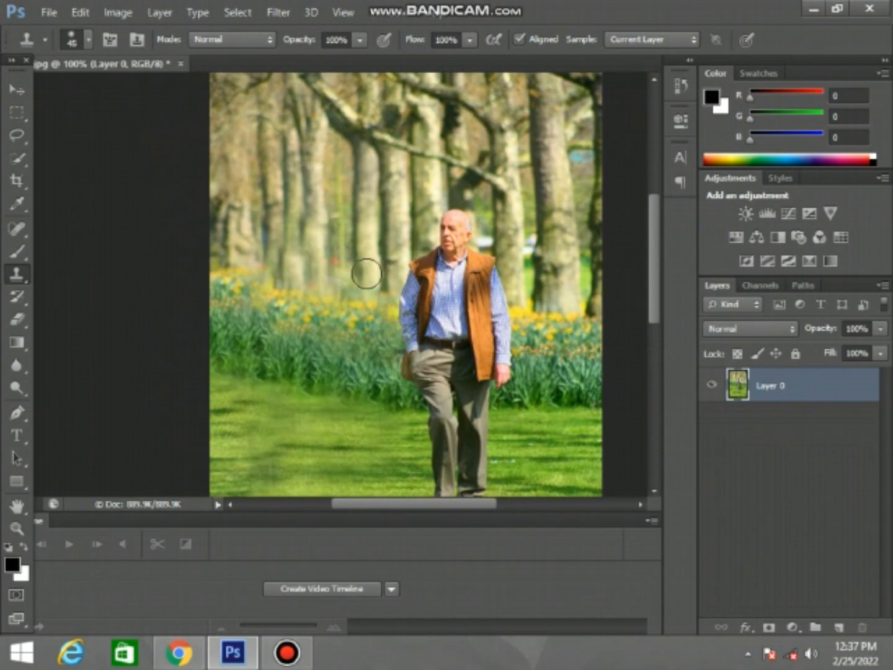
alt+click(313, 251)
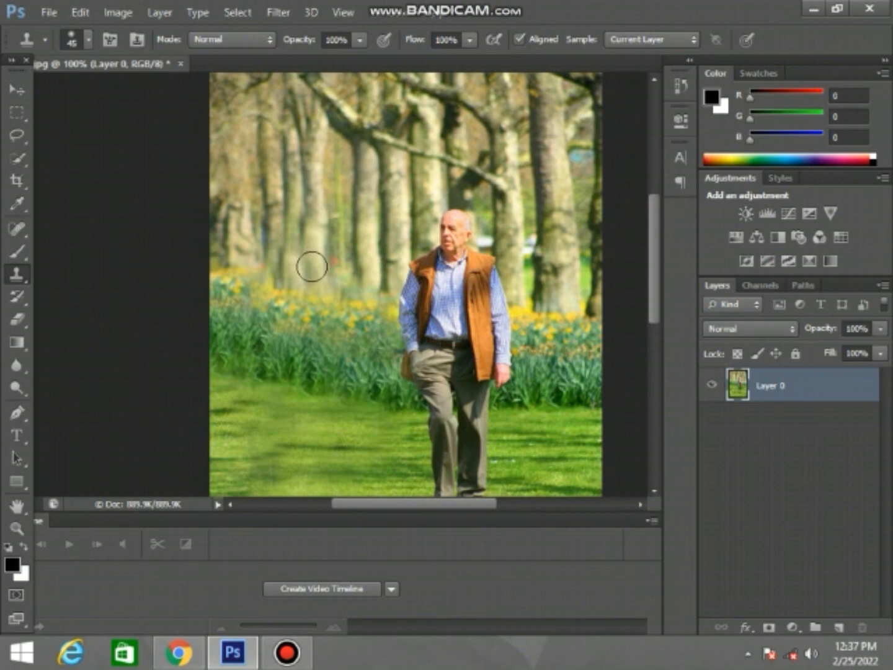
click(313, 282)
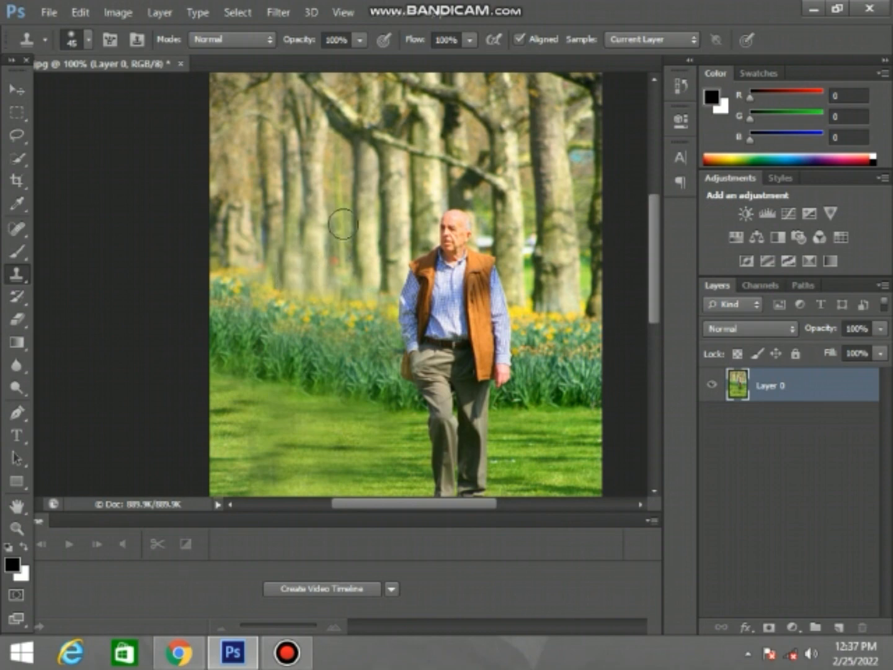
Examine the retouched flowers and tree trunks up close, and switch to the Move Tool
key(ctrl+minus)
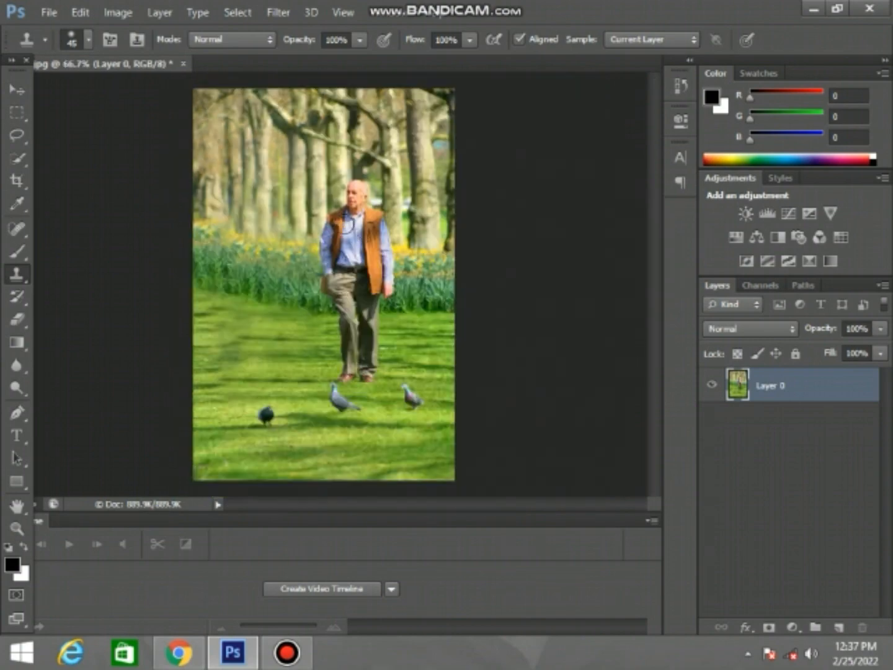
key(ctrl+plus)
key(ctrl+plus)
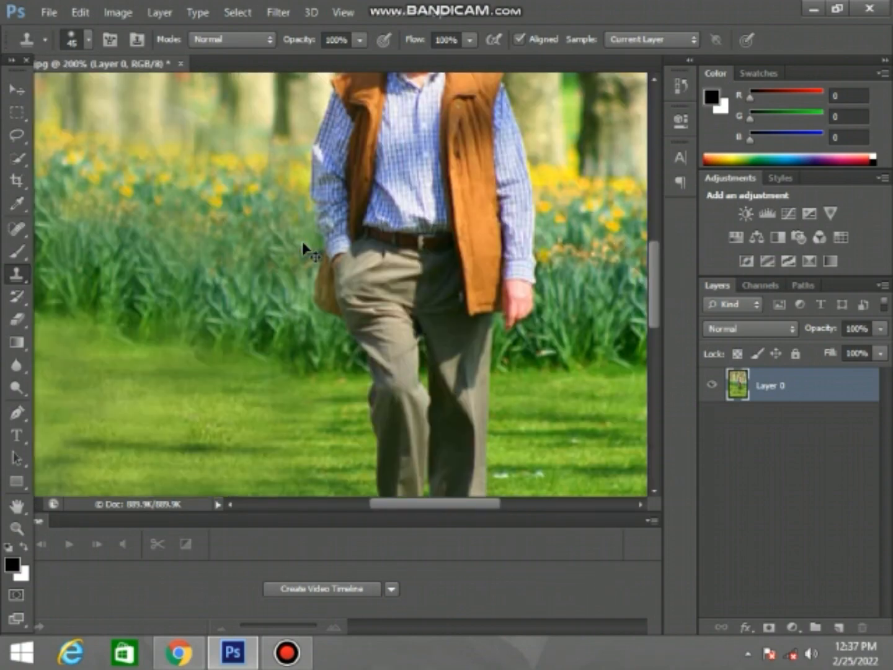
drag(199, 205, 452, 428)
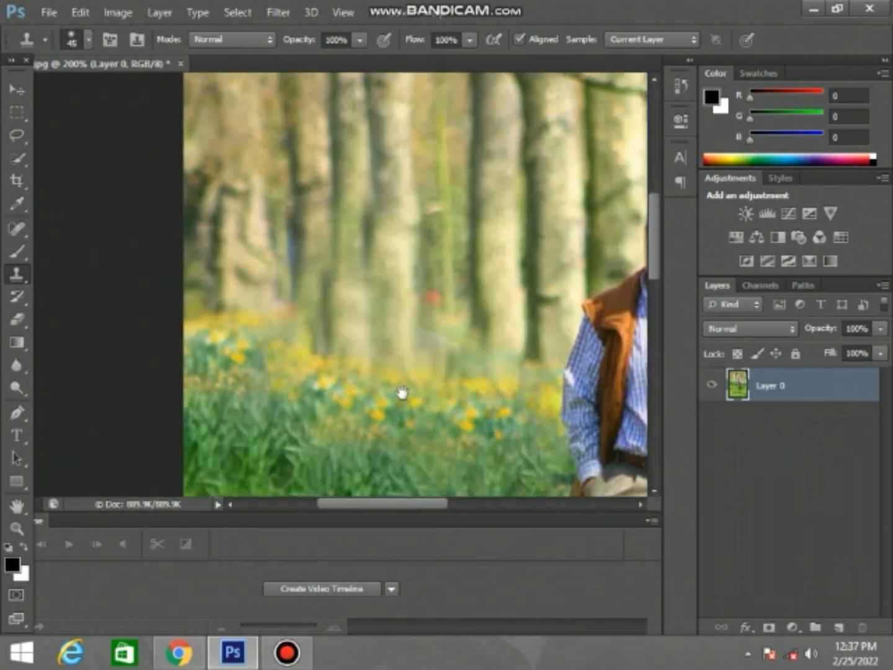
click(16, 90)
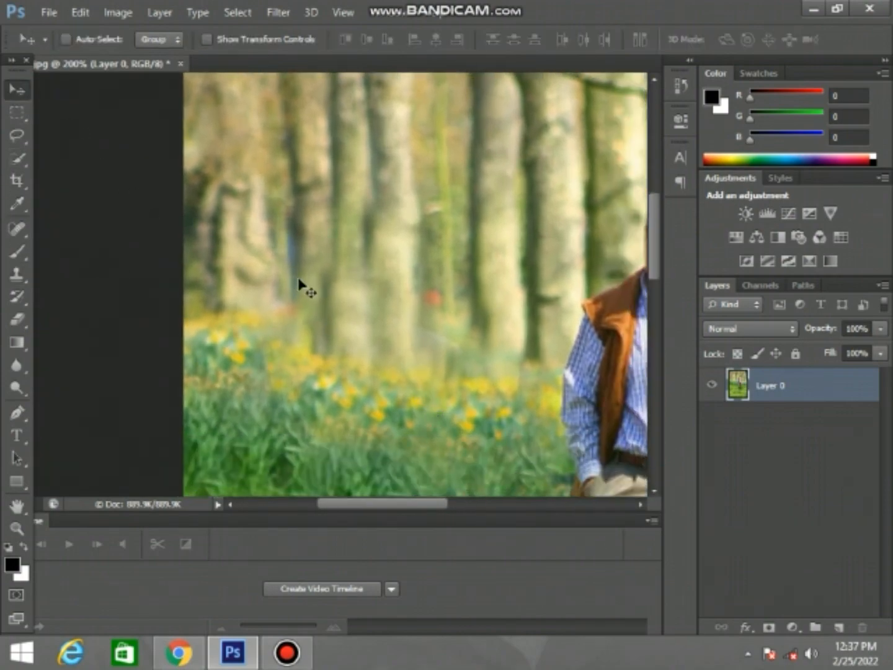